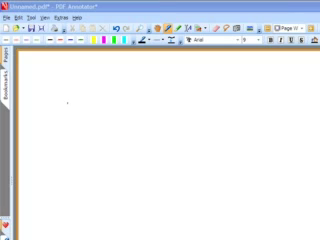
Step: Handwrite 'Twinkle Twinkle' in pen at the start of the first line
mouse_move(52, 102)
left_mouse_down()
mouse_move(78, 101)
mouse_move(95, 109)
mouse_move(103, 98)
mouse_move(110, 108)
left_mouse_up()
left_click(82, 98)
mouse_move(111, 96)
left_mouse_down()
mouse_move(113, 108)
mouse_move(119, 107)
left_mouse_up()
left_click(66, 98)
left_click(82, 96)
left_click_drag(57, 99, 57, 117)
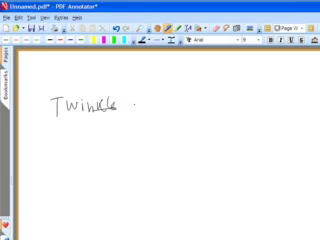
left_click_drag(125, 98, 136, 98)
mouse_move(130, 98)
left_mouse_down()
mouse_move(130, 116)
mouse_move(151, 100)
mouse_move(163, 110)
mouse_move(171, 100)
mouse_move(177, 108)
left_mouse_up()
mouse_move(178, 96)
left_mouse_down()
mouse_move(179, 108)
mouse_move(186, 108)
left_mouse_up()
Step: Write 'little star' to end line one, then start line two with 'how'
left_click_drag(199, 97, 199, 116)
mouse_move(208, 100)
left_mouse_down()
mouse_move(208, 110)
mouse_move(212, 110)
left_mouse_up()
mouse_move(217, 96)
left_mouse_down()
mouse_move(217, 110)
mouse_move(221, 100)
mouse_move(222, 110)
mouse_move(238, 108)
left_mouse_up()
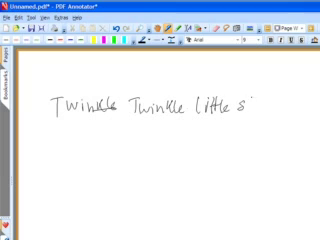
mouse_move(249, 96)
left_mouse_down()
mouse_move(251, 109)
mouse_move(271, 104)
left_mouse_up()
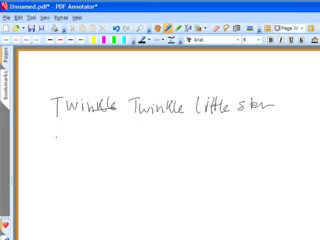
mouse_move(56, 133)
left_mouse_down()
mouse_move(55, 146)
mouse_move(80, 139)
mouse_move(84, 144)
mouse_move(100, 140)
mouse_move(119, 143)
mouse_move(127, 132)
mouse_move(135, 140)
mouse_move(189, 144)
mouse_move(194, 151)
mouse_move(200, 138)
mouse_move(214, 142)
mouse_move(220, 138)
mouse_move(229, 142)
left_mouse_up()
Step: Finish line two with 'are' and the trailing ellipsis dots
left_click(236, 141)
left_click(260, 142)
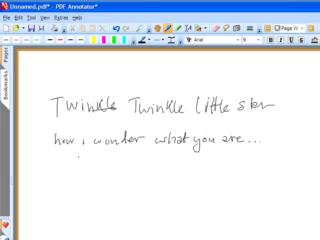